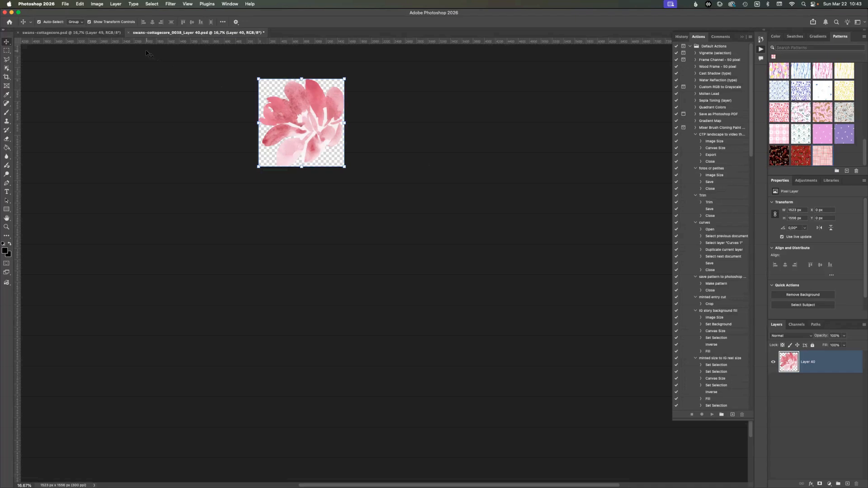
- Undo the trim on the Layer 40 document and close the swans-cottagecore.psd file
key("super+z")
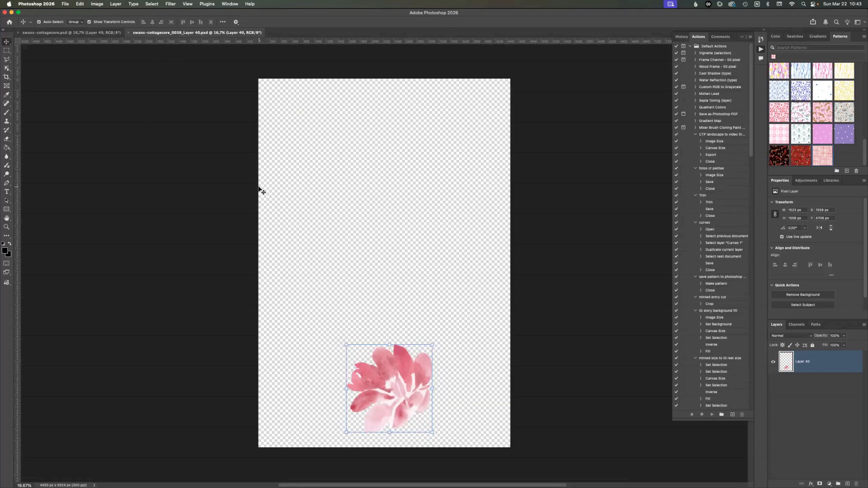
left_click(19, 33)
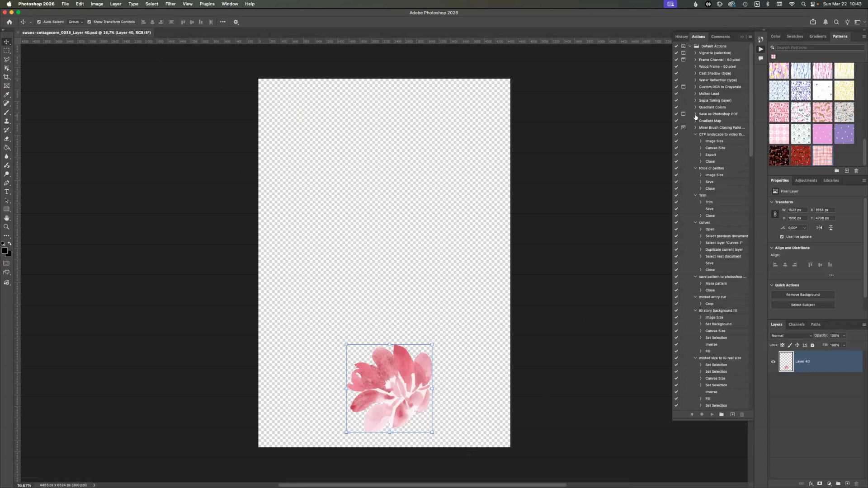
- Turn Button Mode on for the actions list and switch it off again
left_click(230, 4)
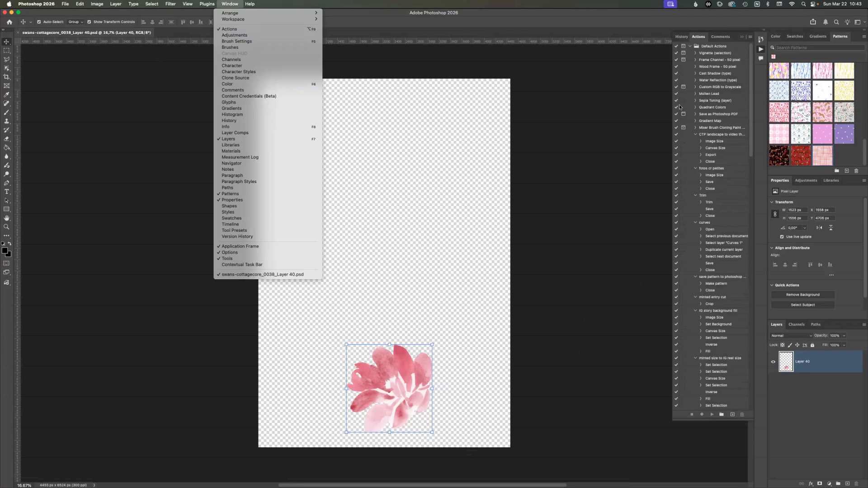
left_click(640, 188)
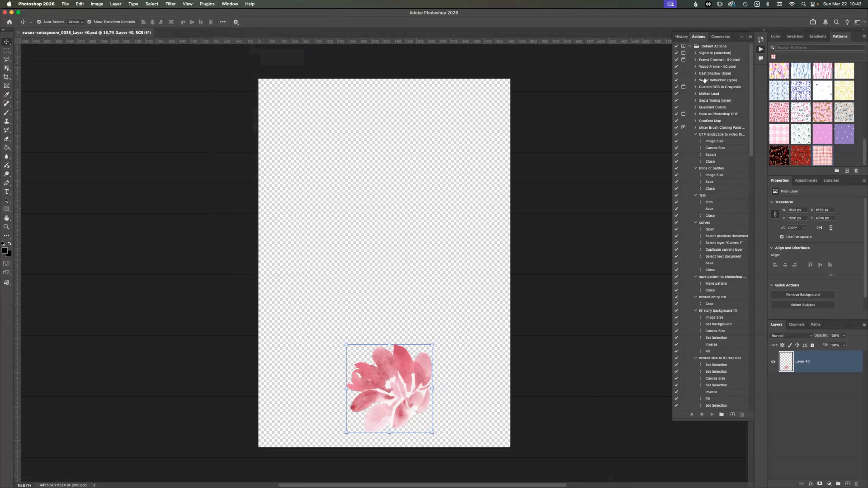
left_click(751, 37)
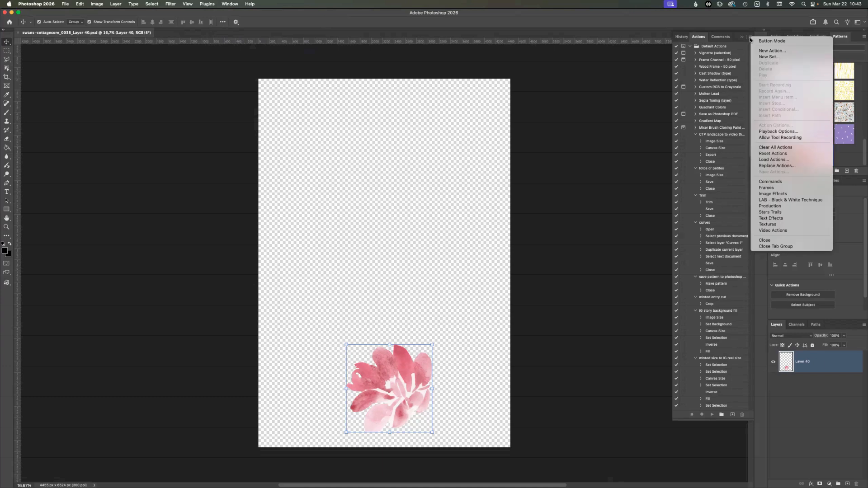
left_click(765, 43)
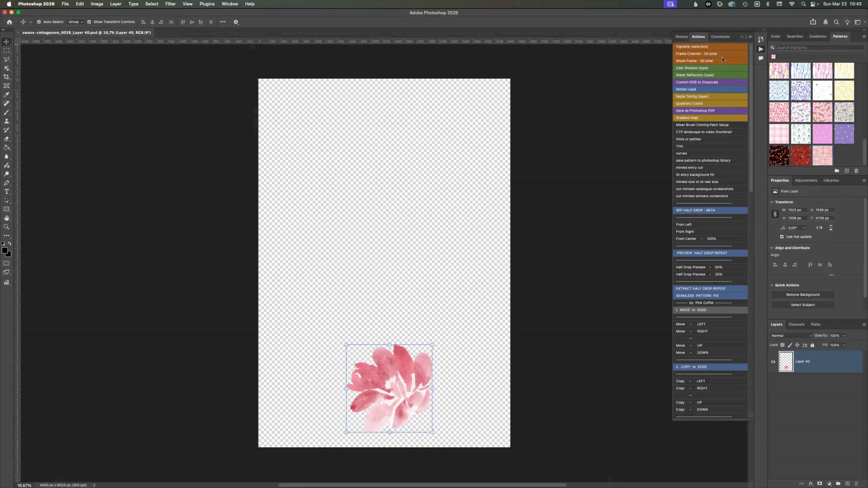
left_click(750, 37)
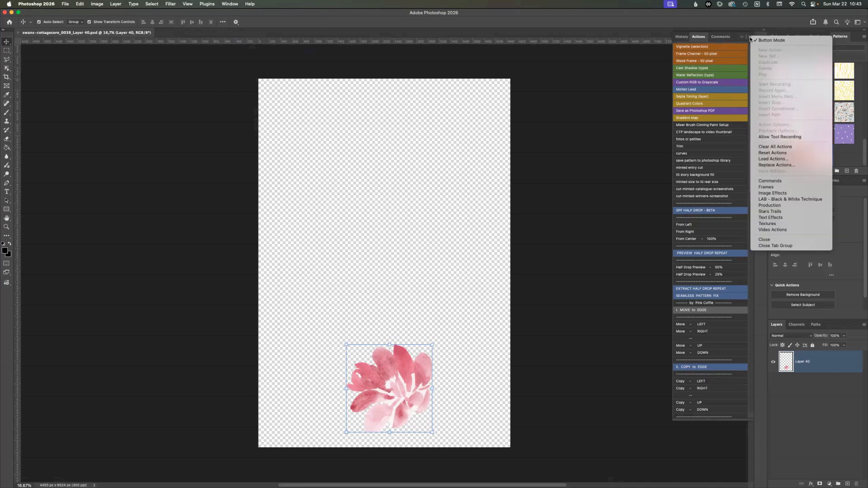
left_click(769, 40)
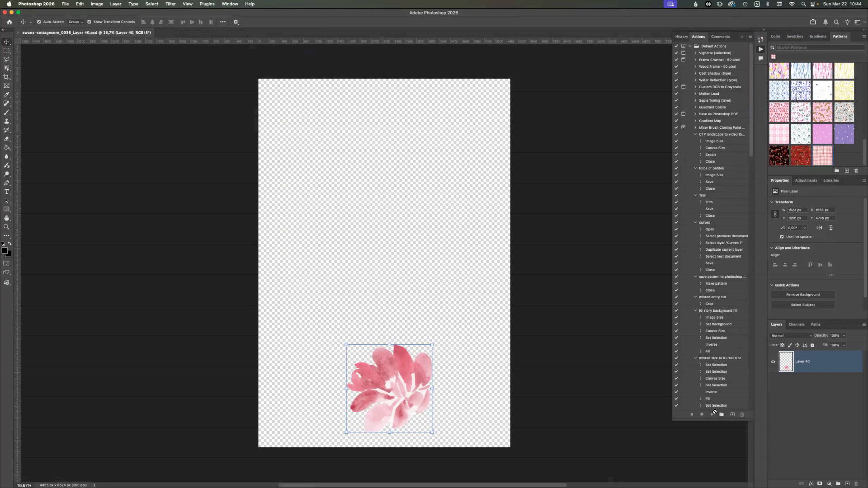
- Create an action named "Trim Tutorial" in the Default Actions set and start recording it
left_click(750, 37)
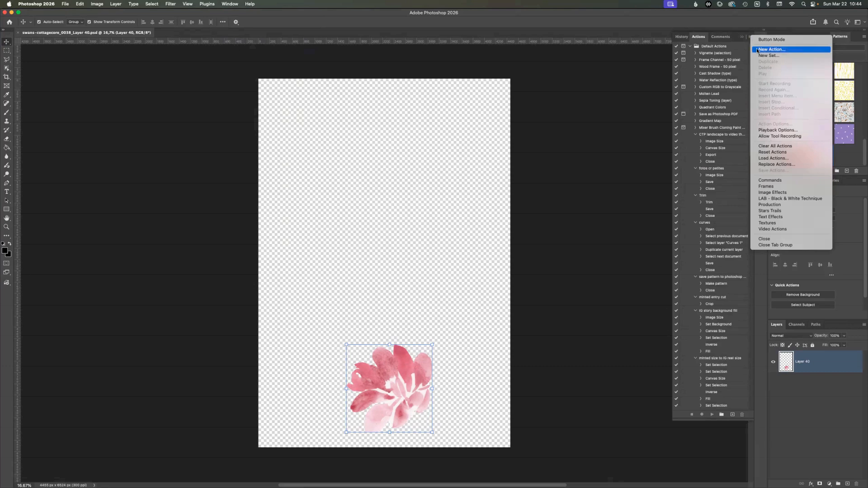
left_click(758, 50)
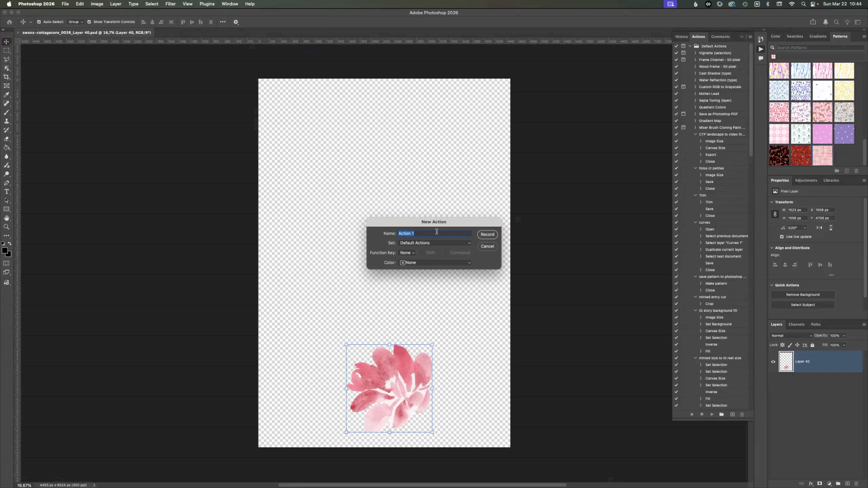
type("Trim Tutor")
left_click(483, 236)
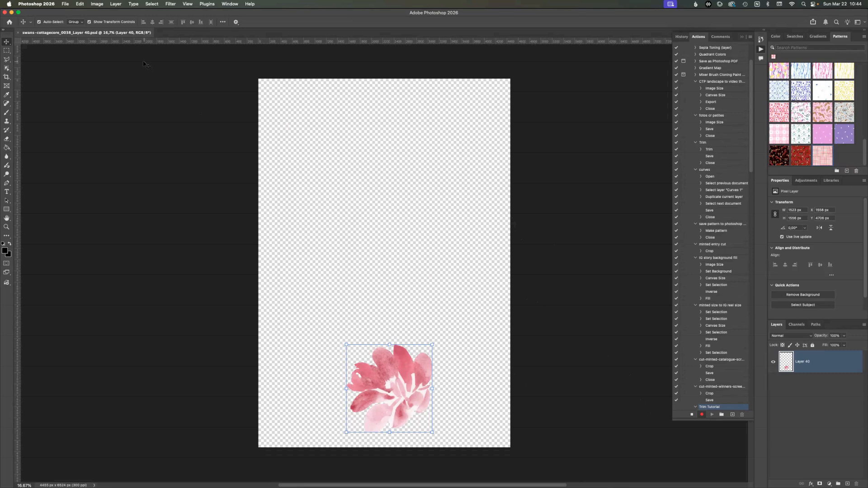
- Trim the canvas based on transparent pixels at the top, bottom, left and right
left_click(101, 4)
left_click(109, 86)
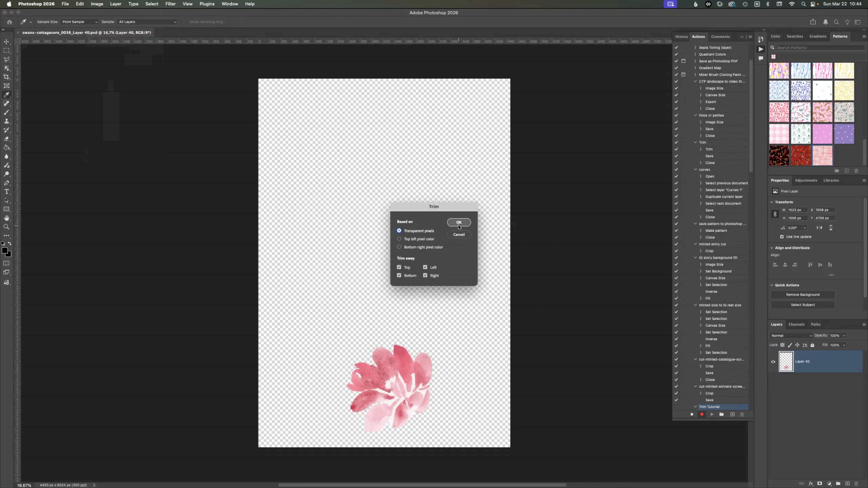
left_click(459, 223)
key("v")
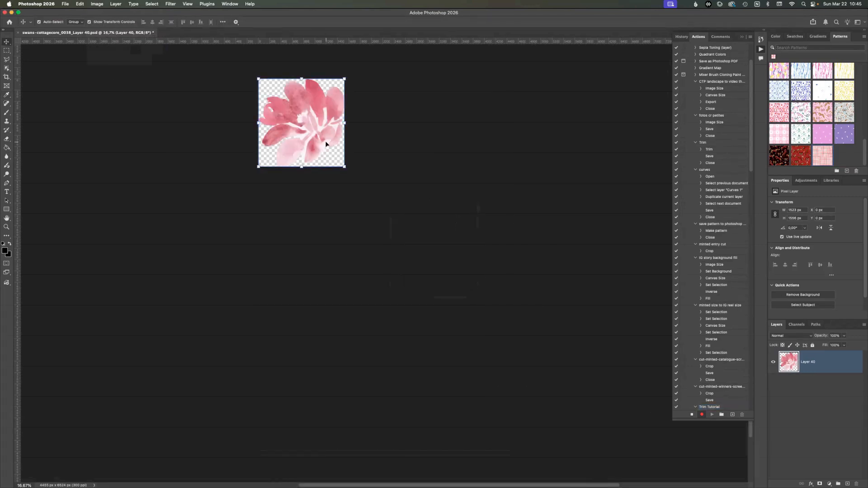
- Collapse the action sets below Trim Tutorial and examine the settings of its recorded Trim step
scroll(707, 401, "down", 9)
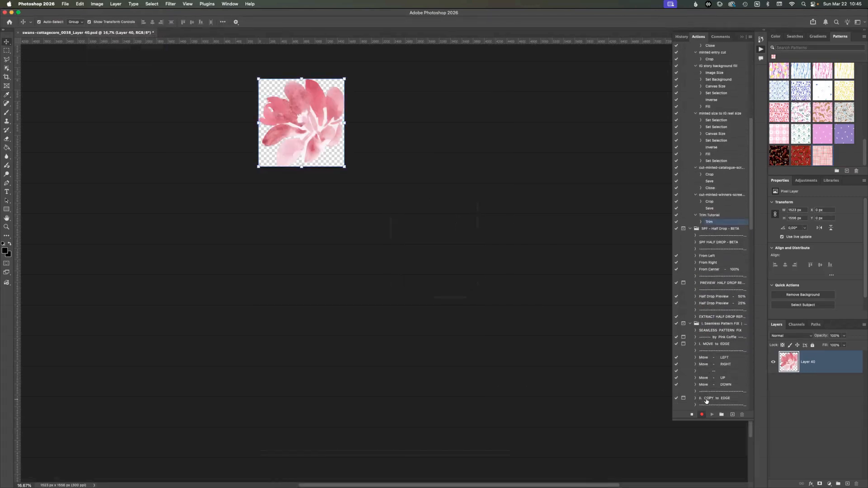
scroll(707, 400, "up", 1)
left_click(691, 240)
left_click(691, 246)
left_click(690, 253)
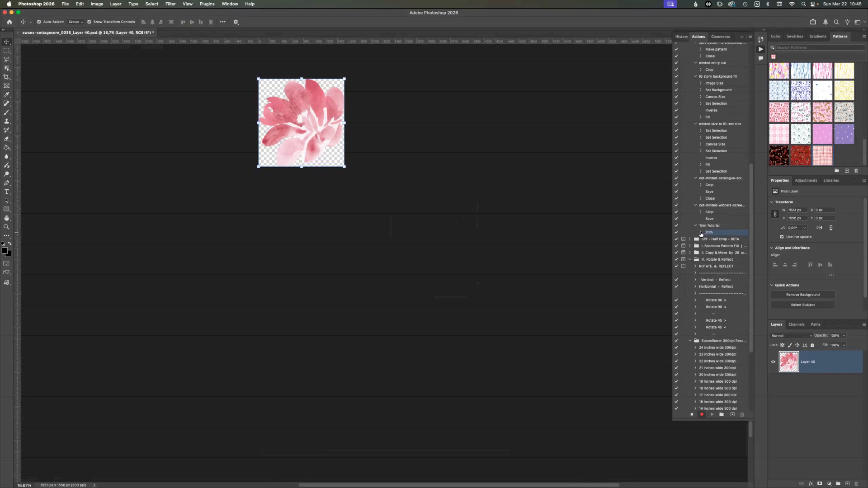
left_click(701, 233)
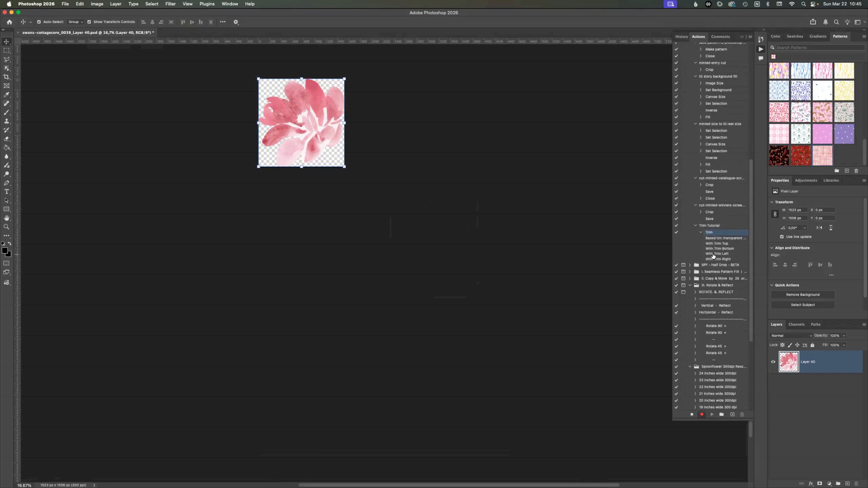
left_click(702, 232)
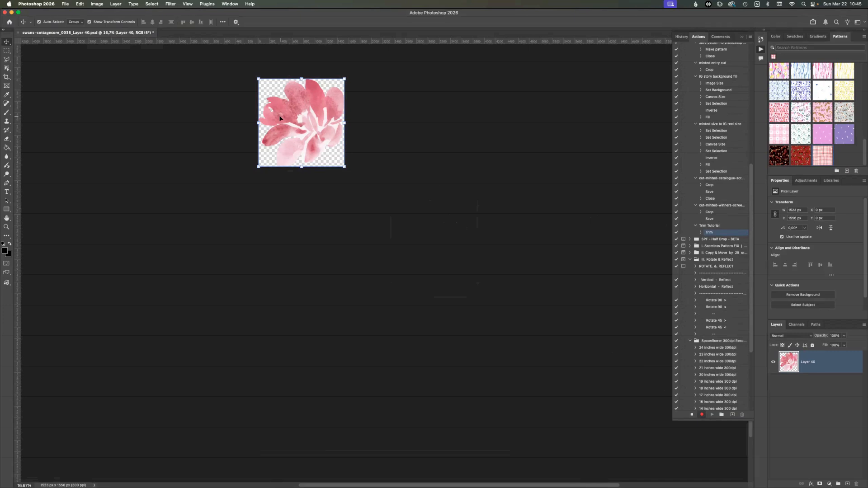
- Record saving and closing the trimmed Layer 40 file, and stop recording the Trim Tutorial action
key("super+s")
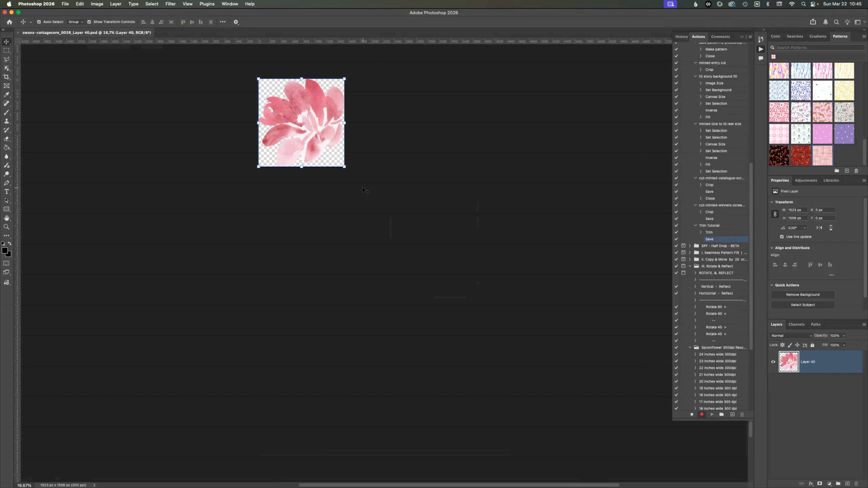
left_click(17, 34)
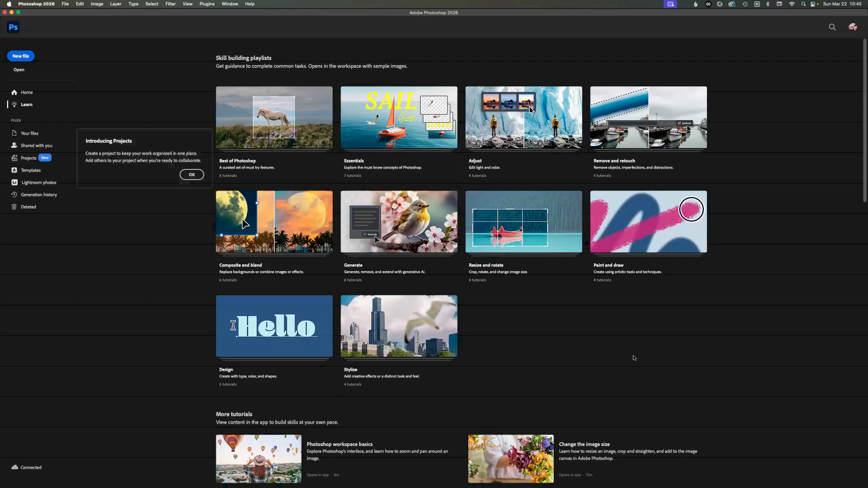
left_click(230, 4)
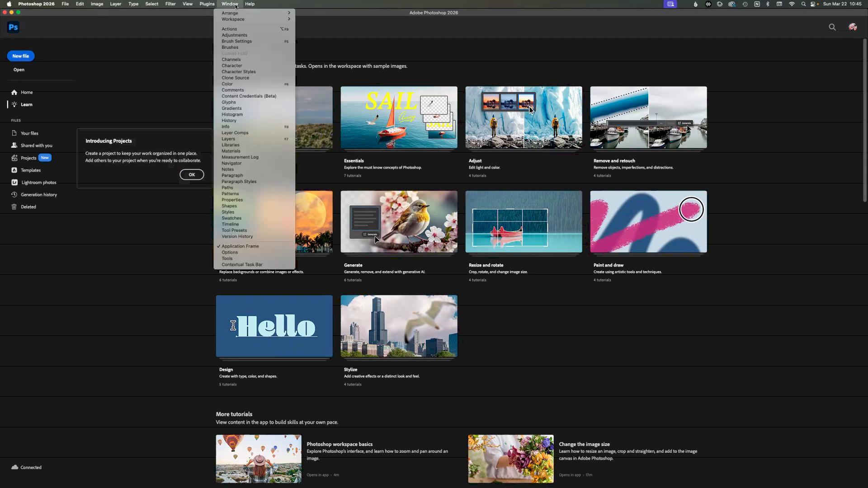
left_click(230, 29)
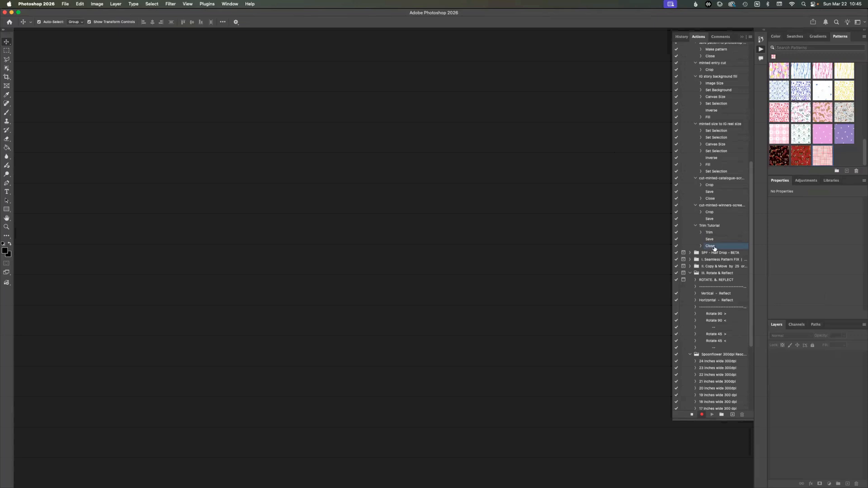
left_click(692, 415)
- Switch to Finder and open the Layer 42 to 49 PSD files from the watercolor-swans folder in Photoshop
left_click(204, 470)
left_click(521, 265)
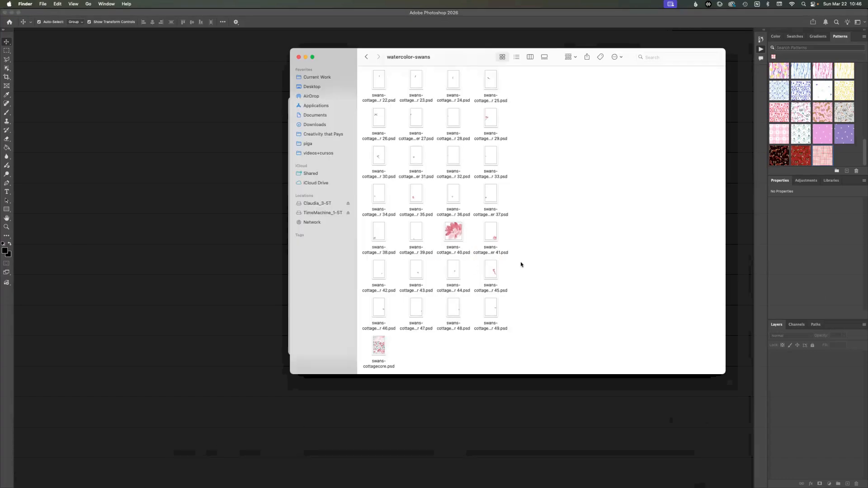
scroll(520, 253, "up", 4)
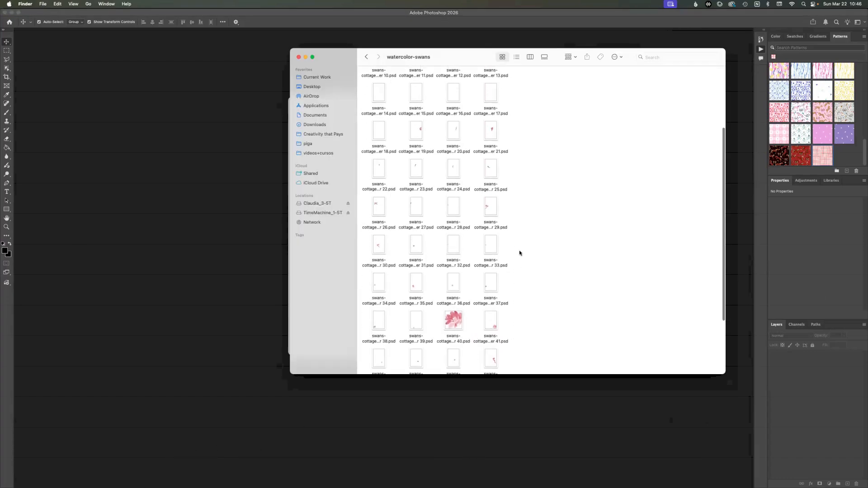
scroll(519, 254, "down", 4)
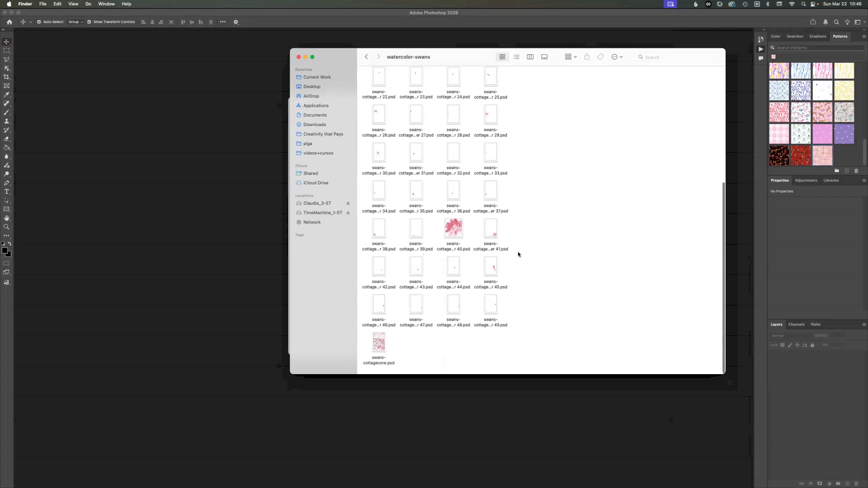
left_click_drag(516, 324, 145, 200)
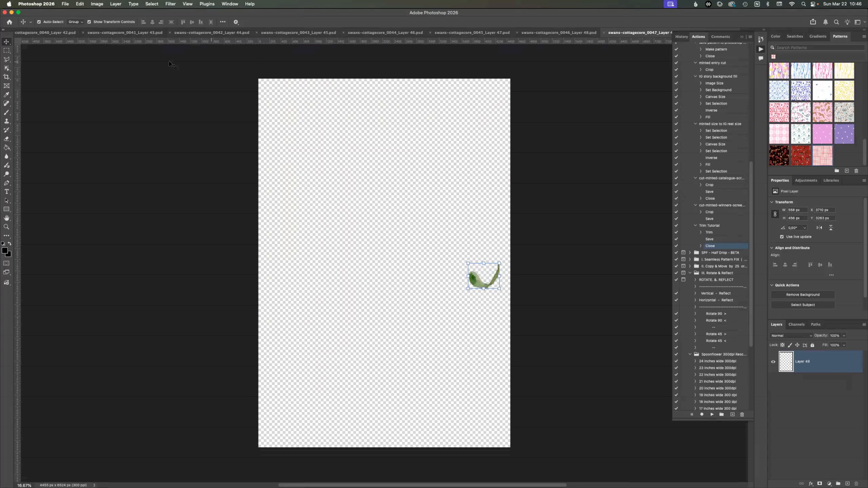
- Run a Batch with the Trim Tutorial action from Default Actions on the opened files
left_click(65, 4)
mouse_move(96, 162)
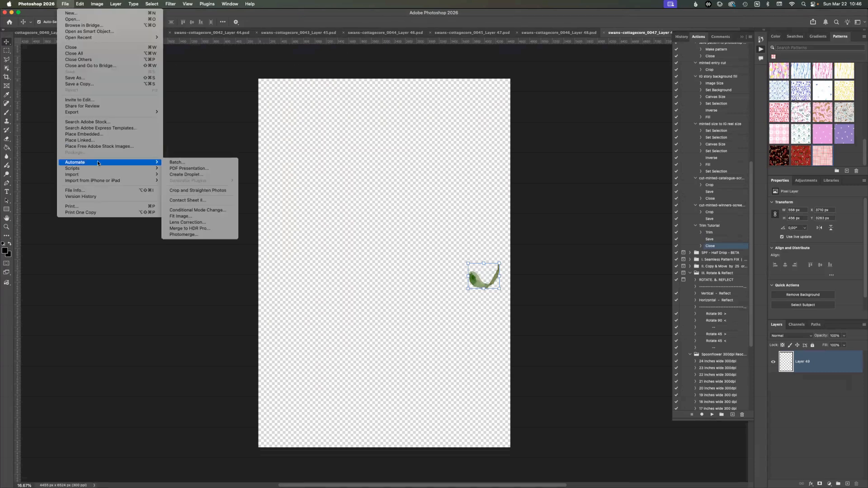
left_click(191, 163)
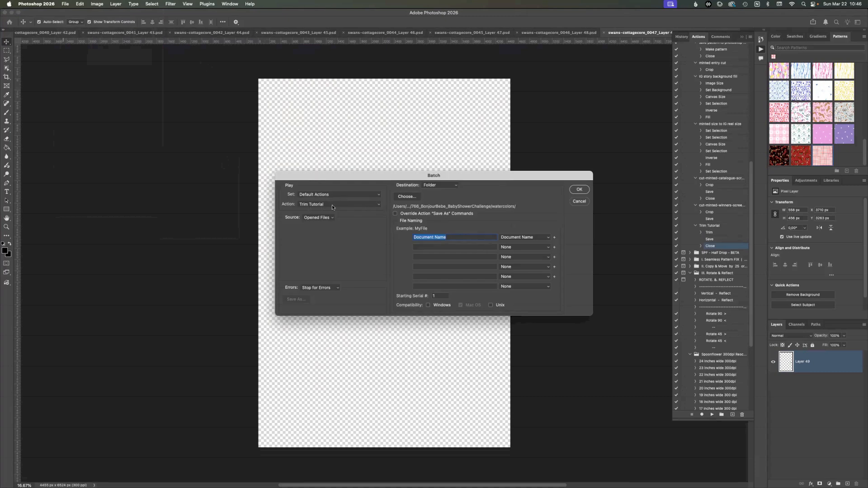
left_click(378, 206)
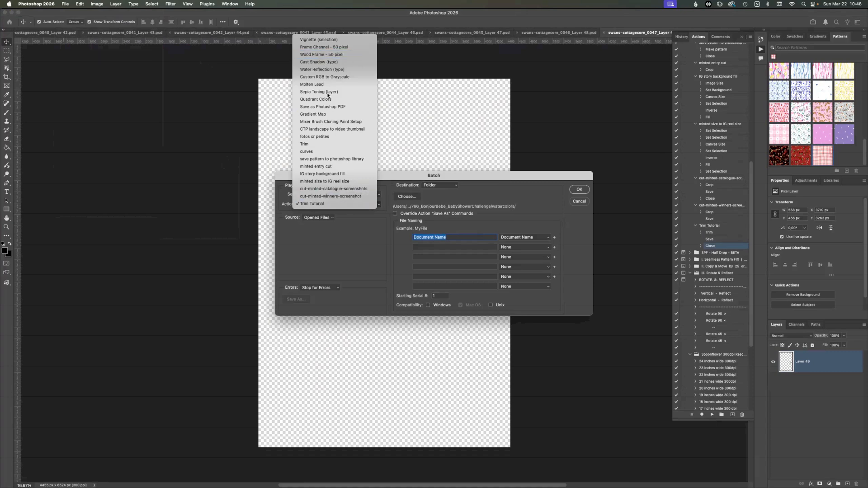
left_click(370, 235)
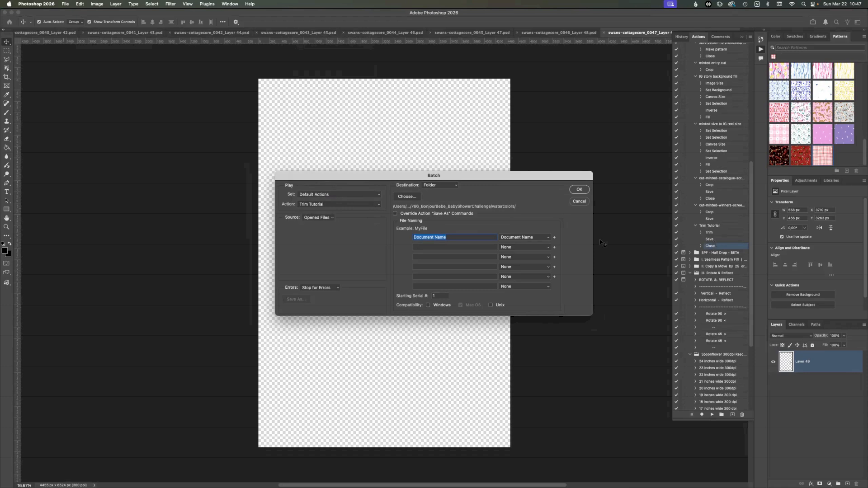
left_click(395, 214)
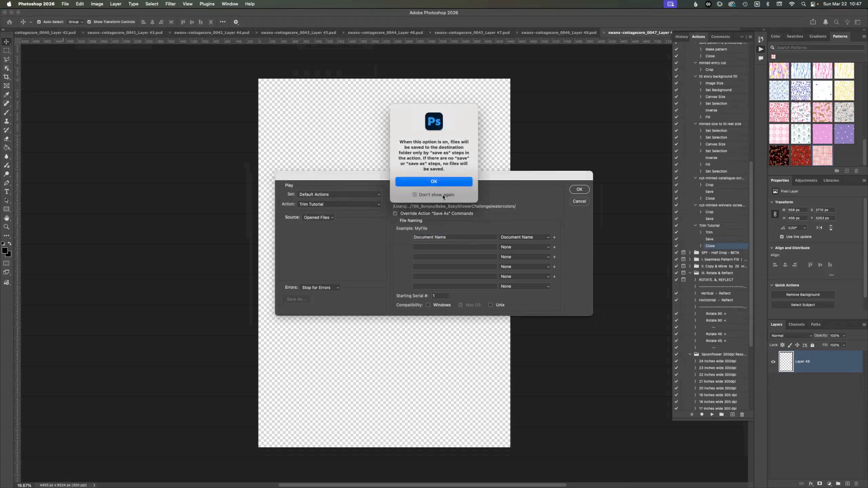
left_click(441, 183)
left_click(395, 214)
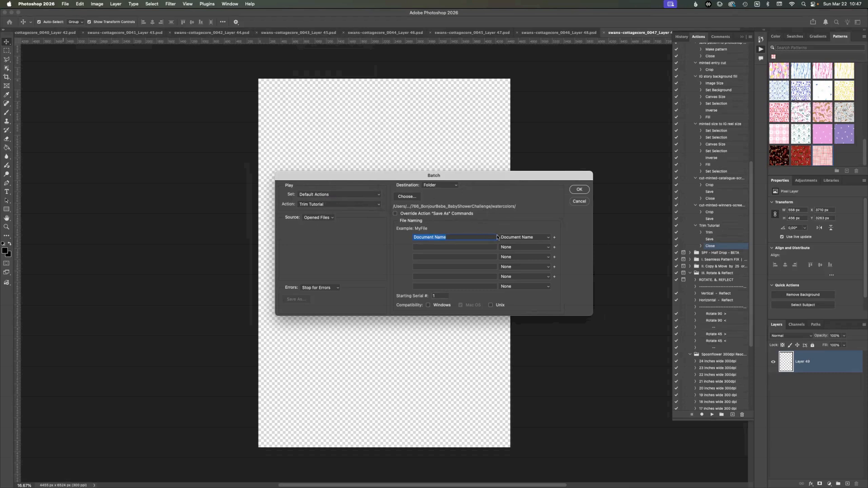
left_click(578, 190)
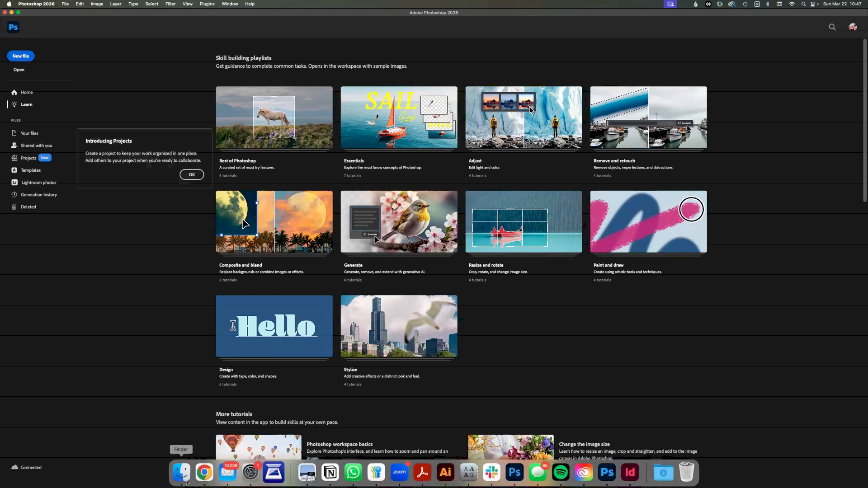
- Switch to Finder to check the thumbnails of the batch-processed files in the watercolor-swans folder, and return to Photoshop
left_click(183, 482)
left_click(567, 300)
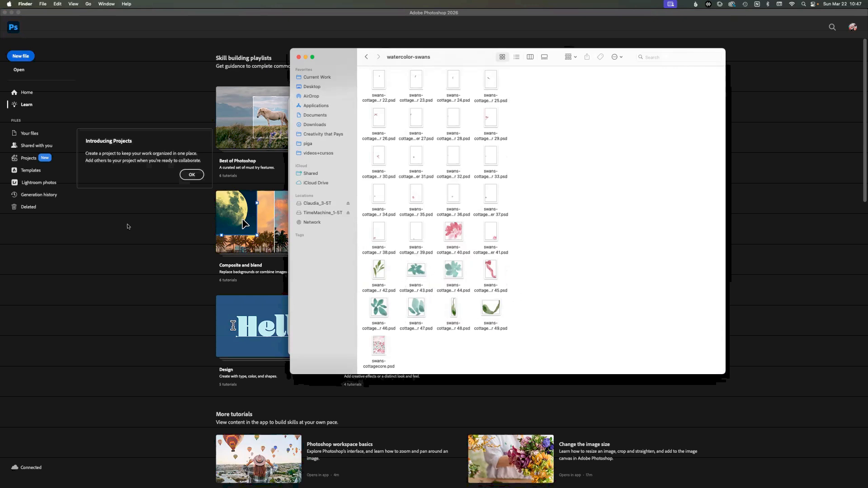
left_click(160, 244)
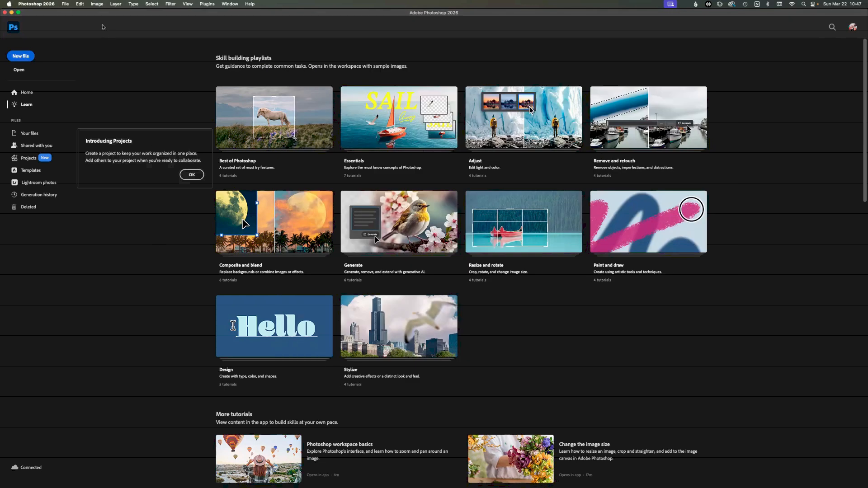
- Start another Batch with the Trim Tutorial action and open its choice of source
left_click(67, 4)
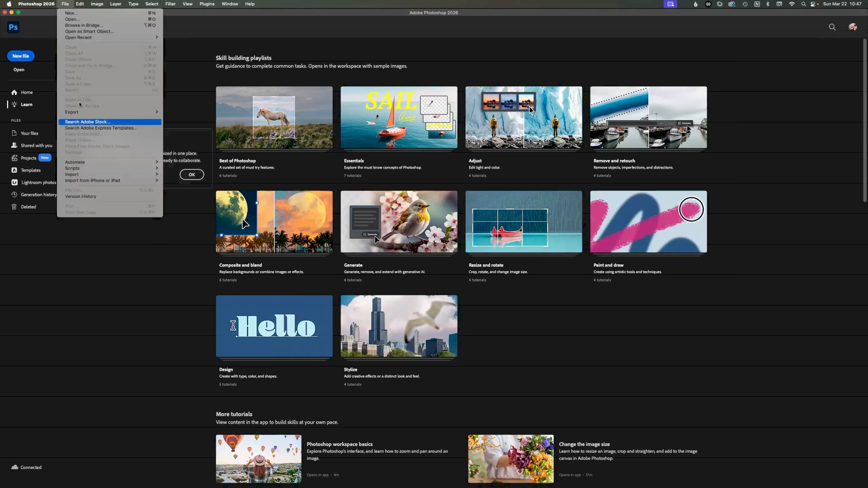
mouse_move(149, 163)
left_click(210, 163)
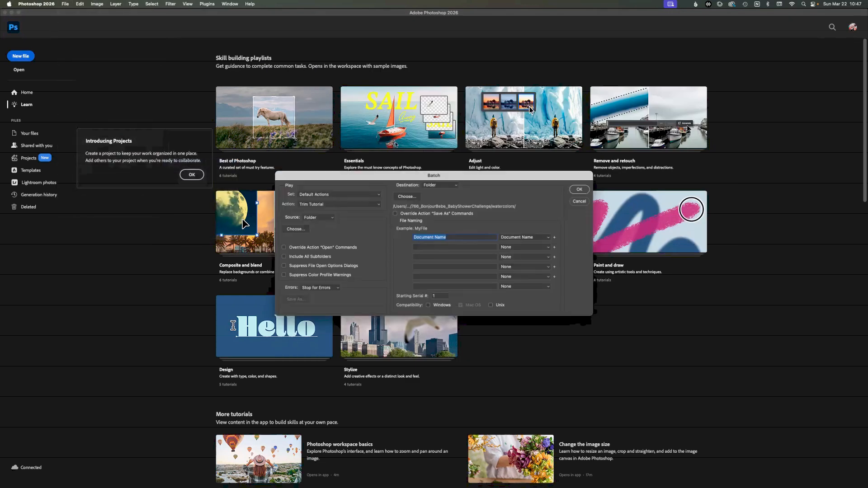
left_click(339, 205)
left_click(331, 206)
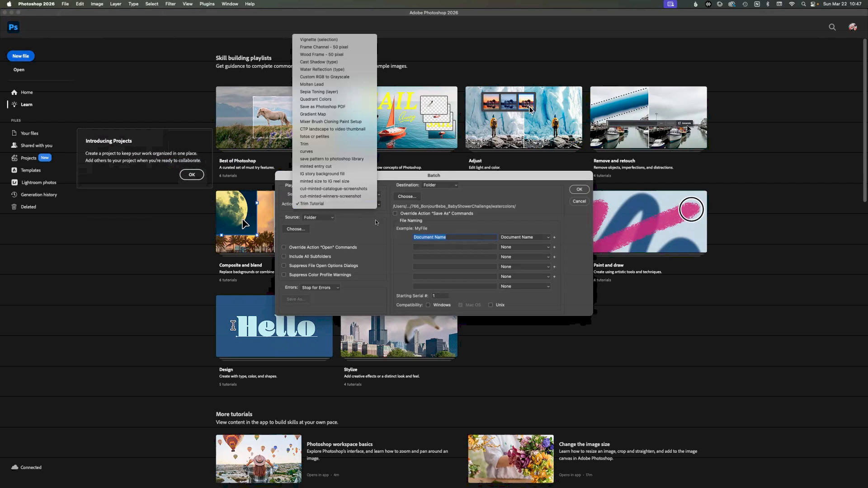
left_click(311, 218)
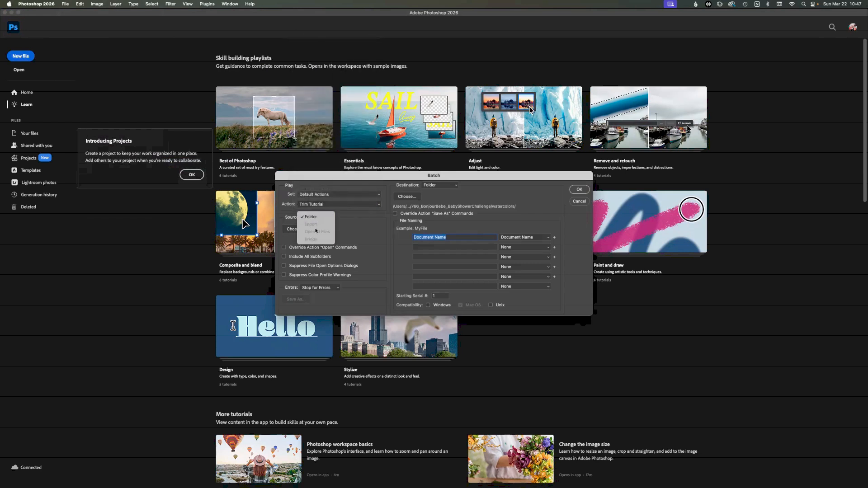